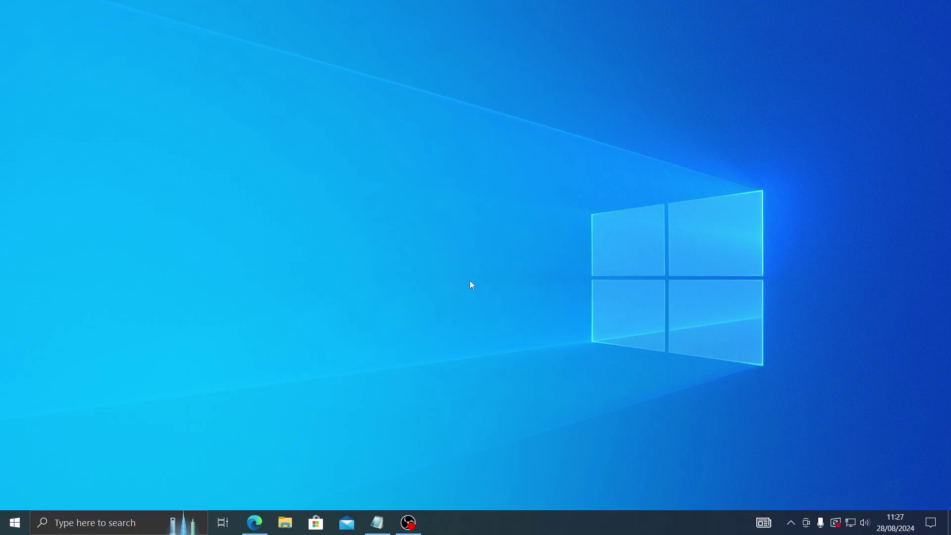
# Launch Device Manager from the Start button's Win+X menu.
pyautogui.rightClick(17, 523)
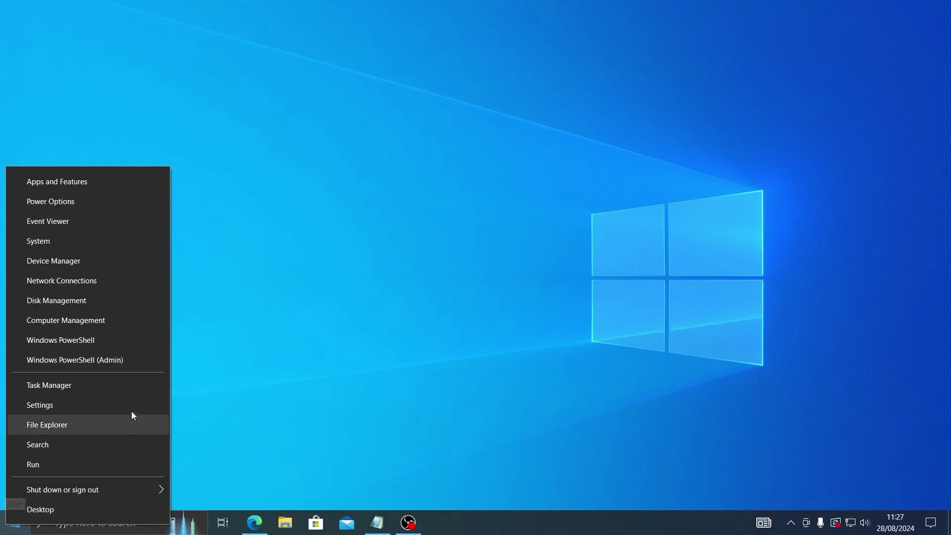
pyautogui.click(67, 262)
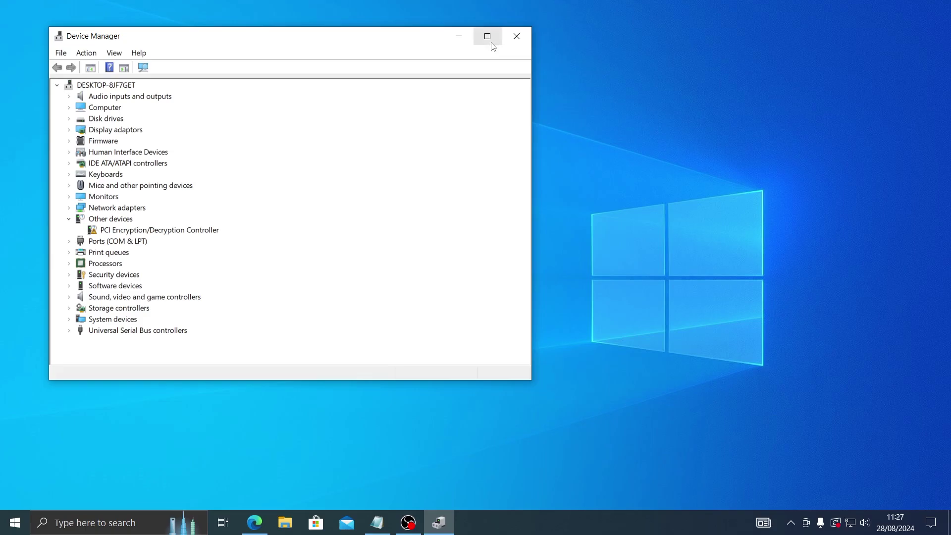
# Maximize Device Manager and bring up the Generic PnP Monitor's menu under Monitors.
pyautogui.click(488, 36)
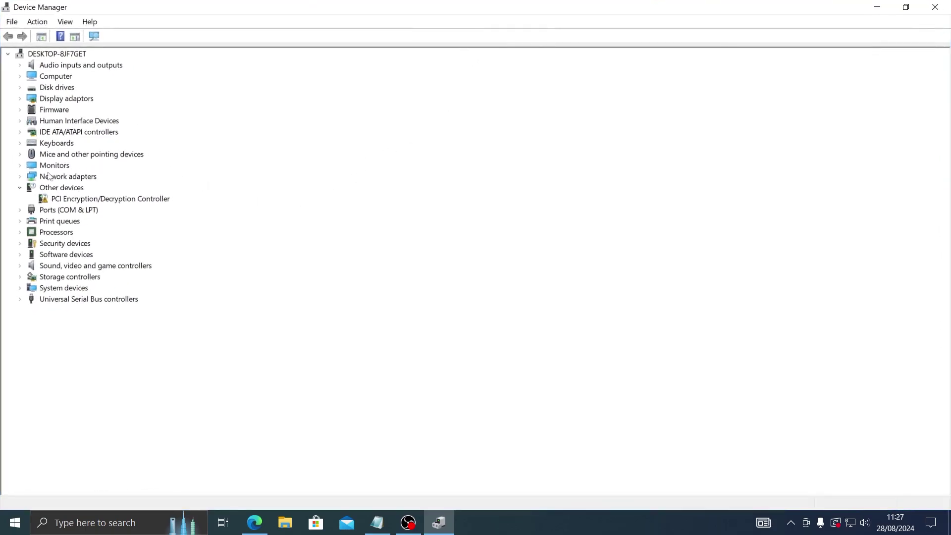
pyautogui.click(21, 165)
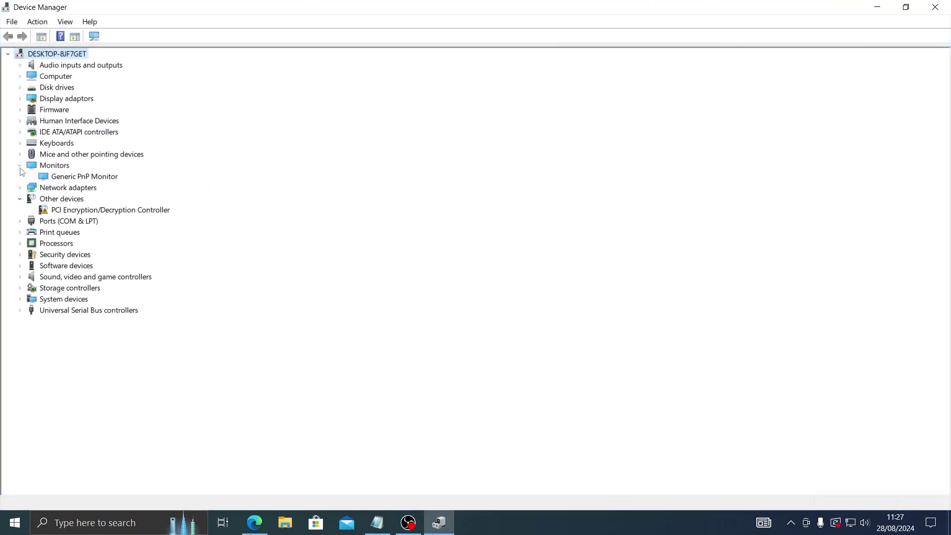
pyautogui.click(75, 177)
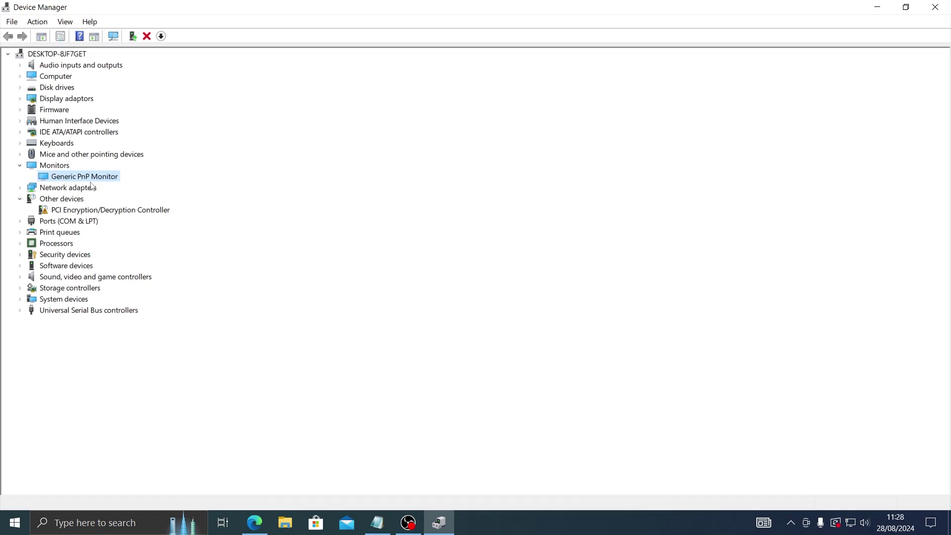
pyautogui.rightClick(106, 181)
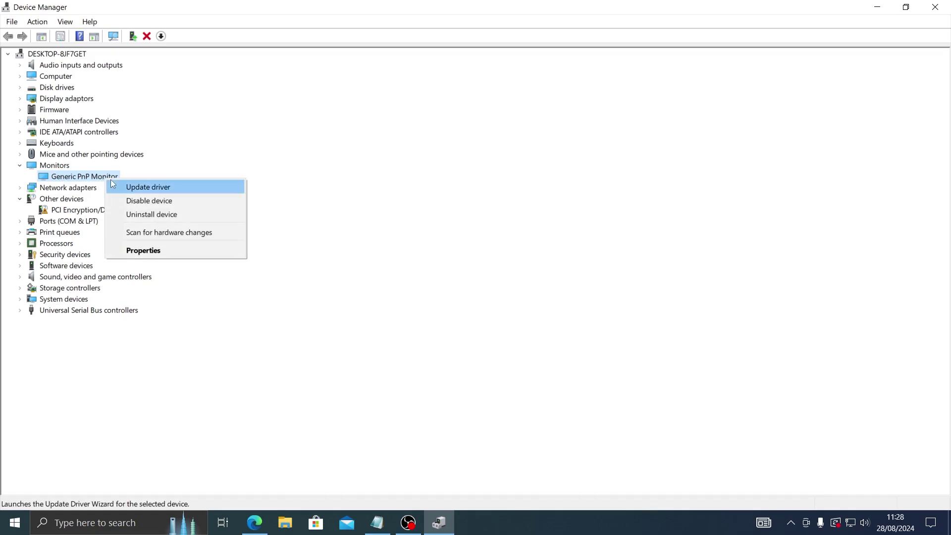
# Auto-search for a Generic PnP Monitor driver, then bring up the NVIDIA GeForce GT 1030's menu.
pyautogui.click(154, 192)
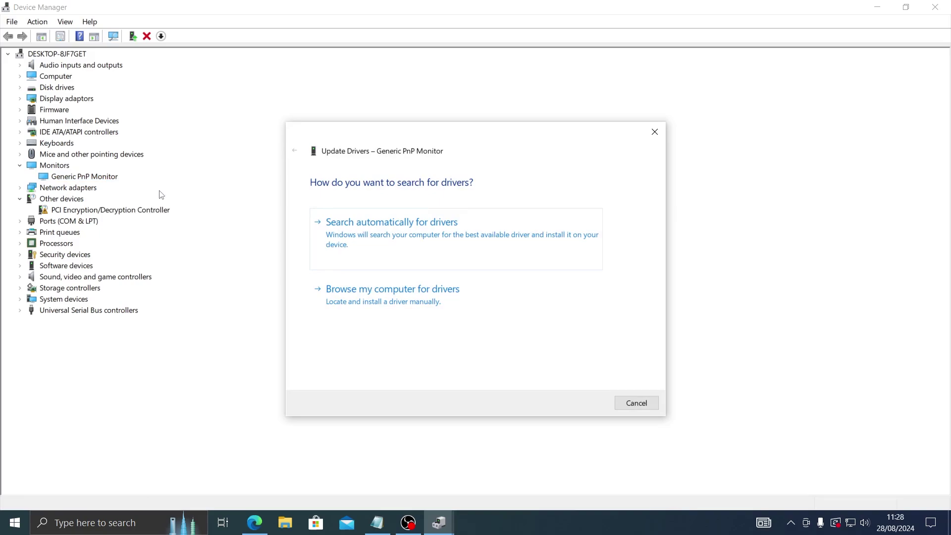
pyautogui.click(429, 225)
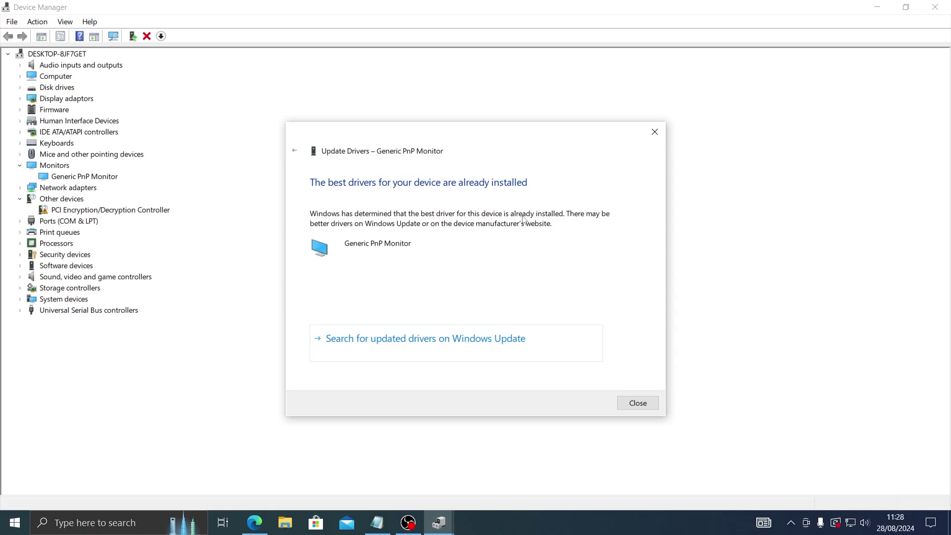
pyautogui.click(637, 403)
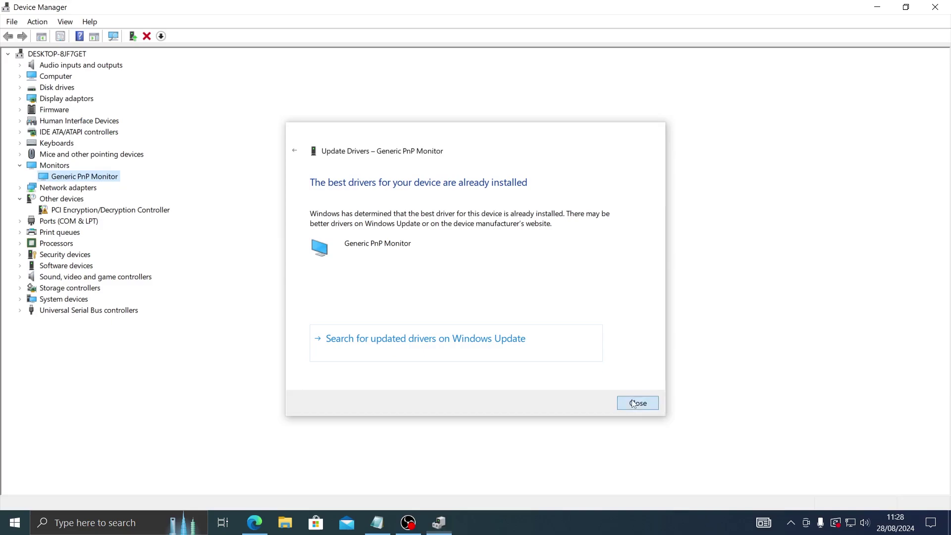
pyautogui.click(21, 98)
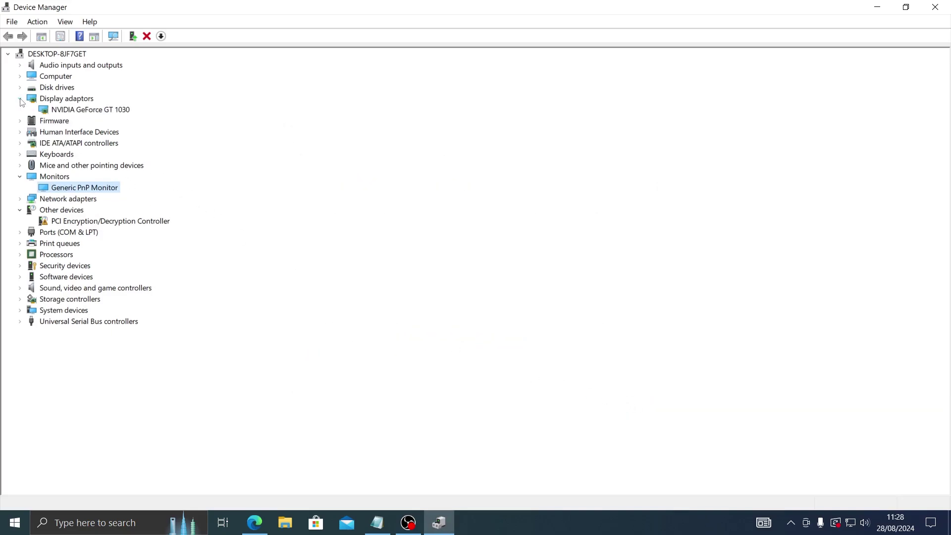
pyautogui.rightClick(73, 110)
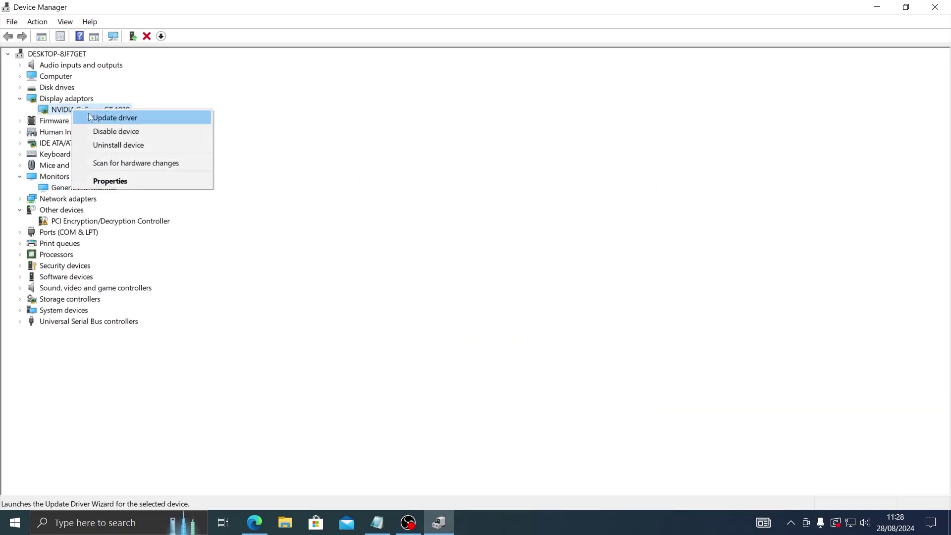
# Run an automatic driver search for the NVIDIA GeForce GT 1030.
pyautogui.click(113, 117)
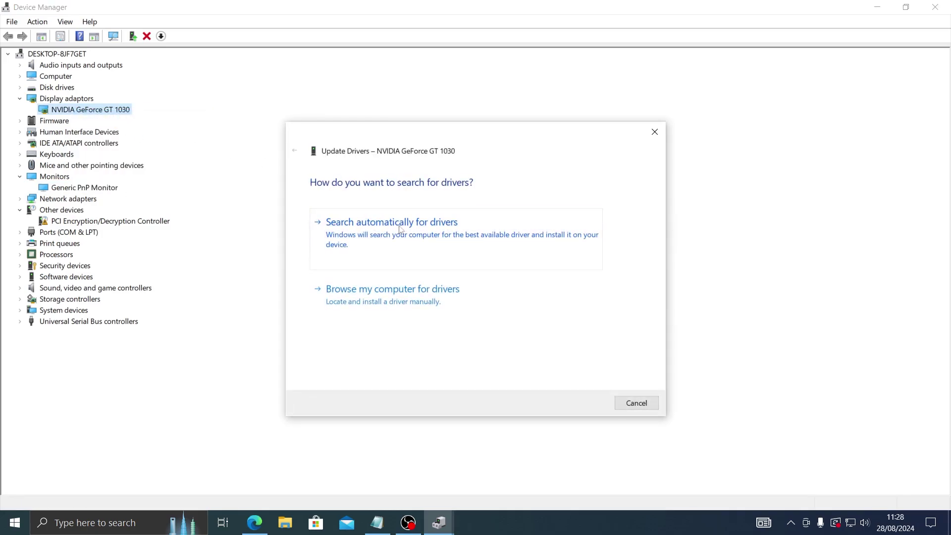
pyautogui.click(431, 236)
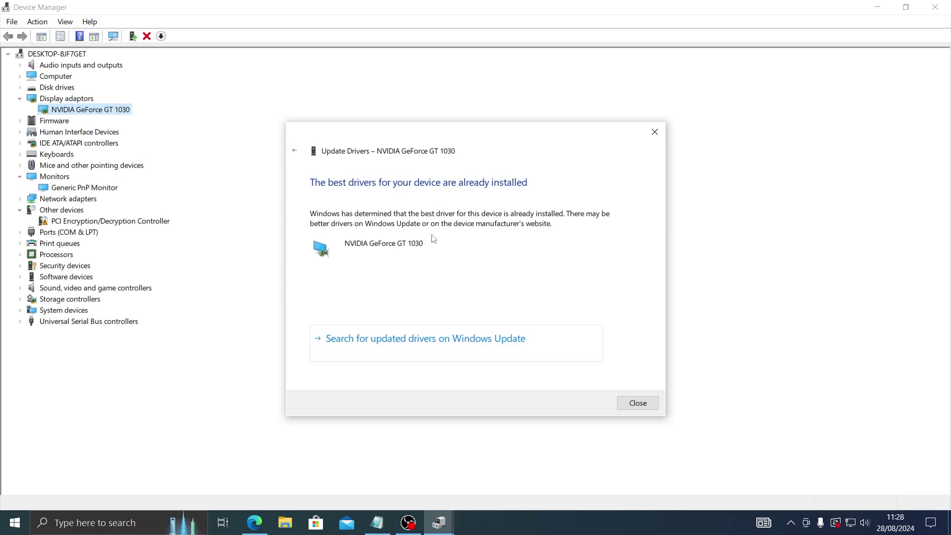
# Close the Update Drivers results dialog and the Device Manager window.
pyautogui.click(636, 403)
pyautogui.click(934, 7)
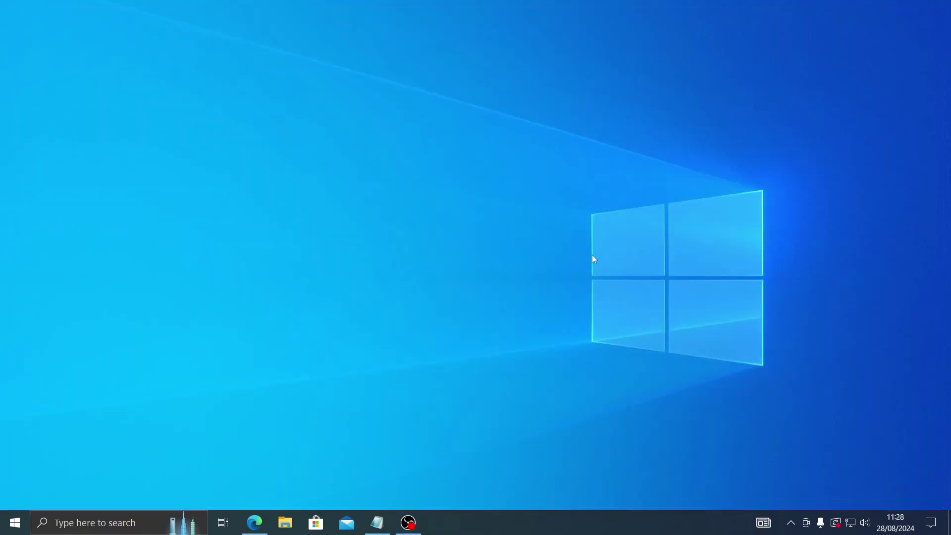